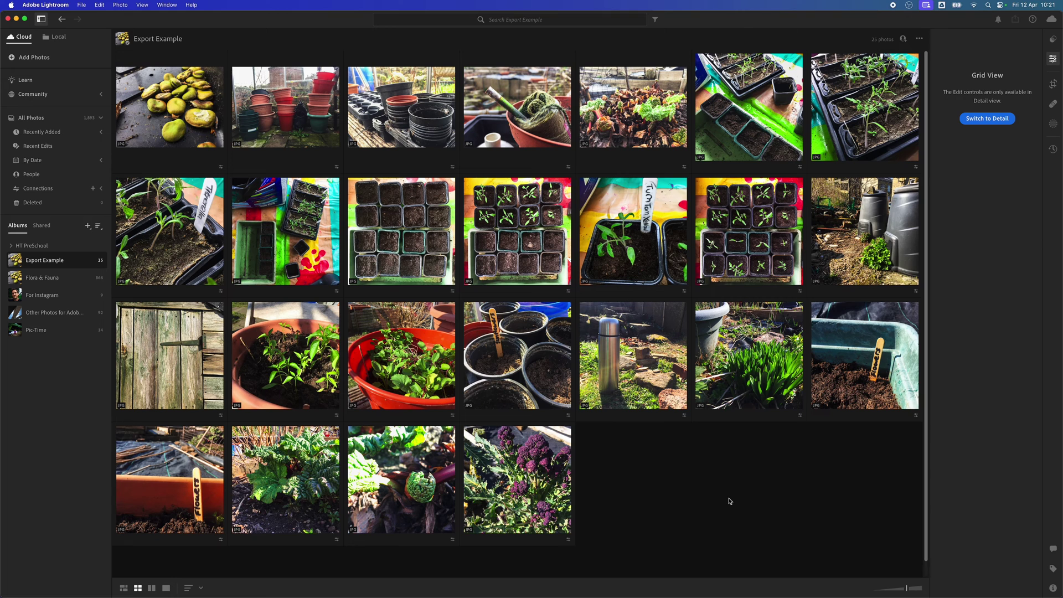
Step: Export the bean photo from Lightroom as a full-size JPG using custom settings
left_click(144, 113)
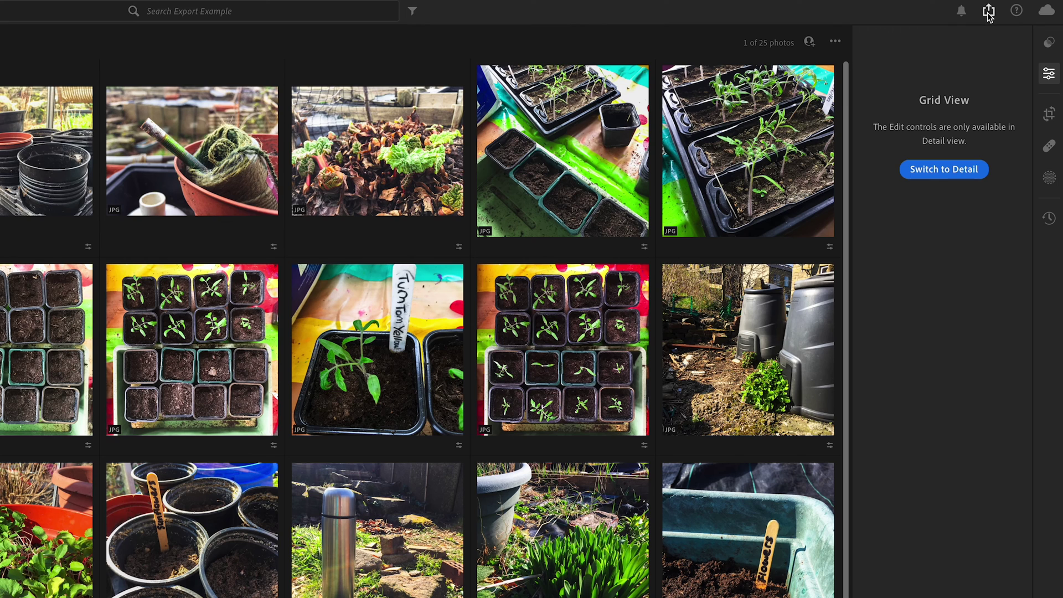
left_click(988, 13)
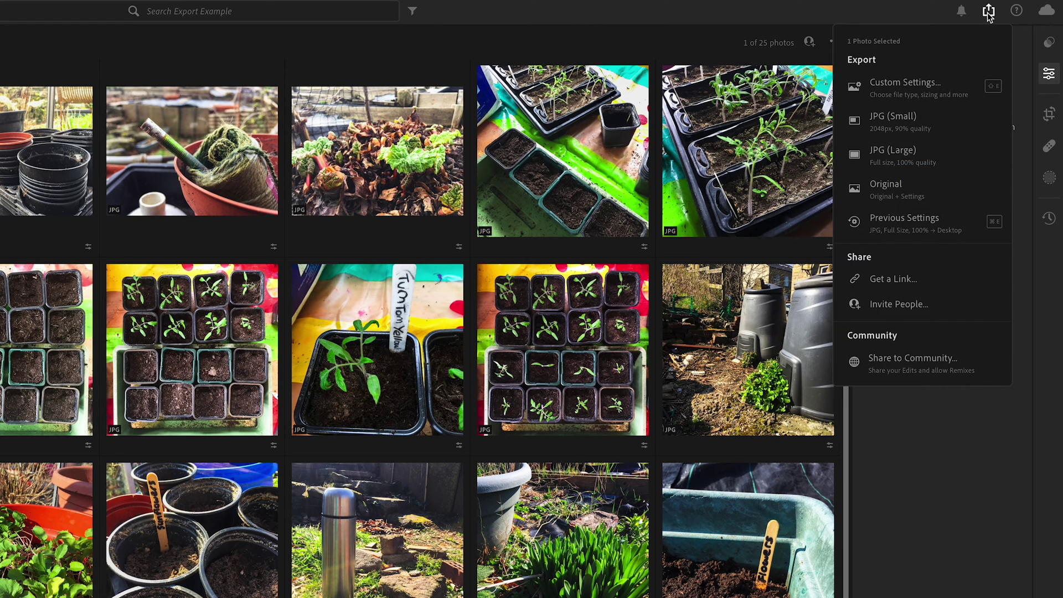
left_click(927, 88)
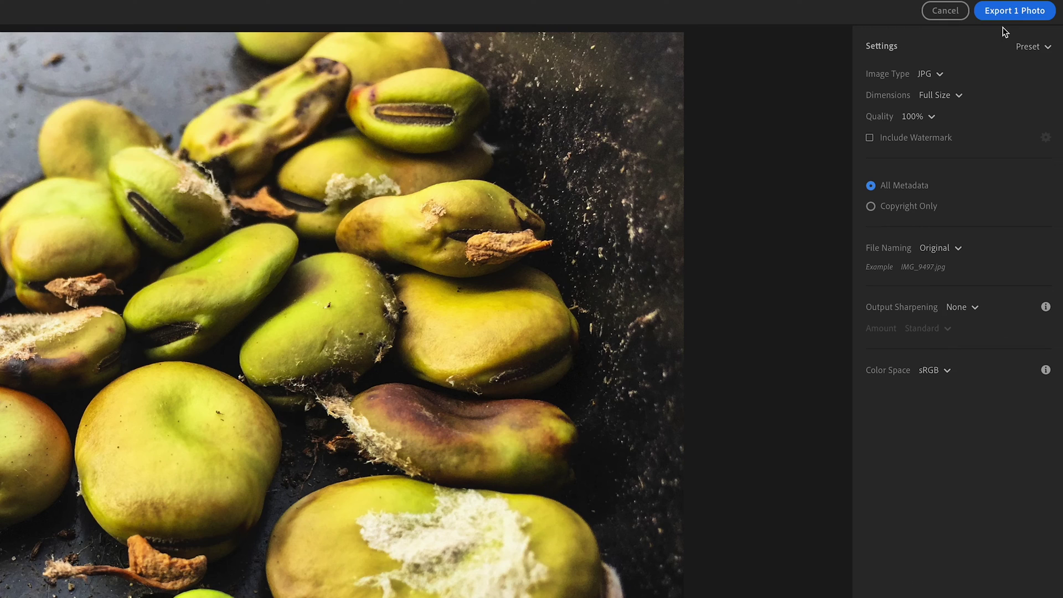
left_click(1013, 12)
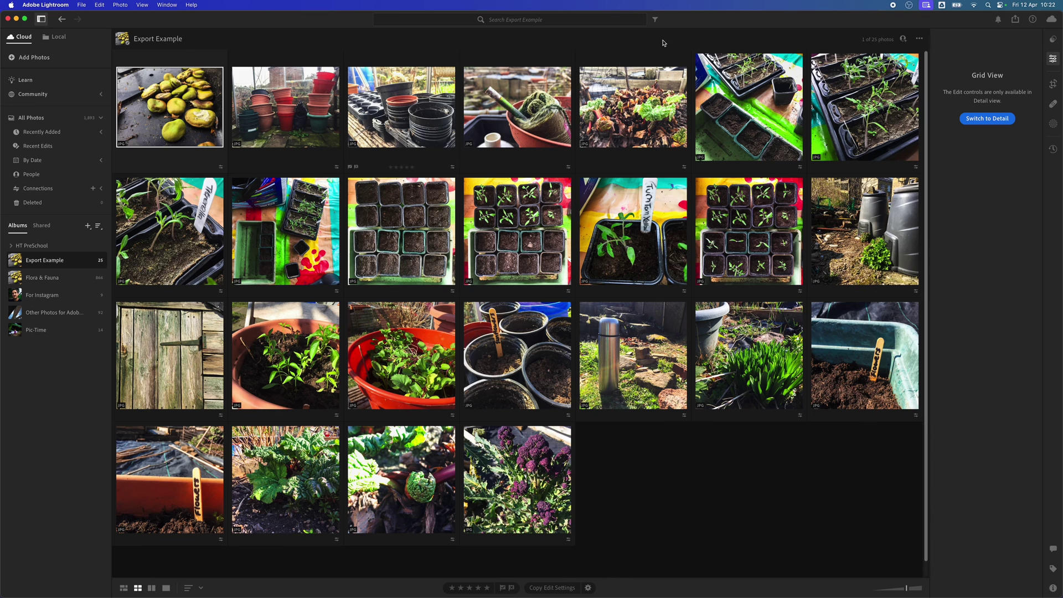
Step: Export the bean photo as the original file into the Desktop's Lightrooms 240ppi folder
left_click(1015, 18)
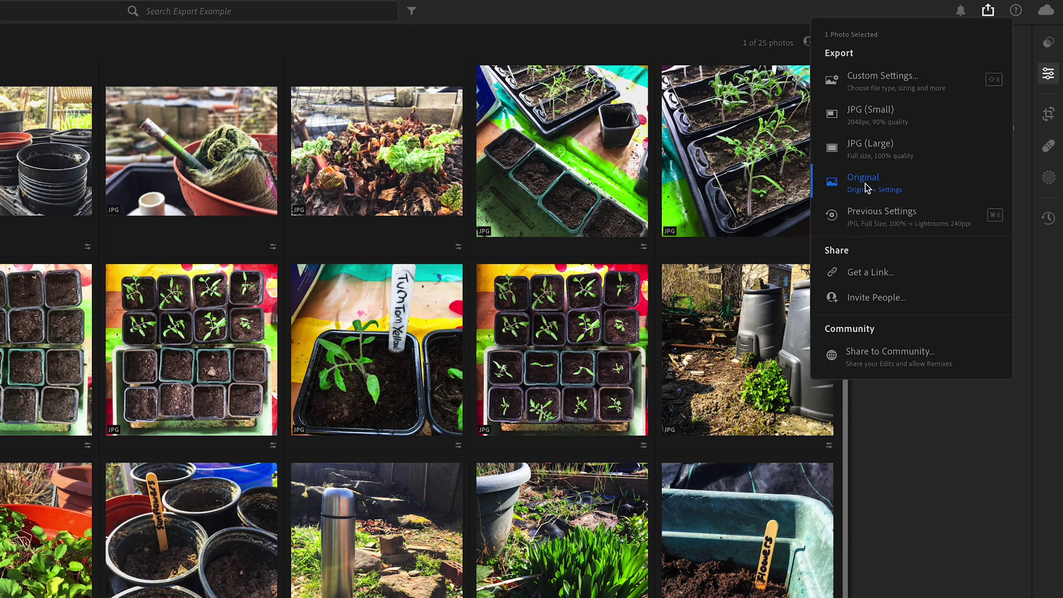
left_click(865, 182)
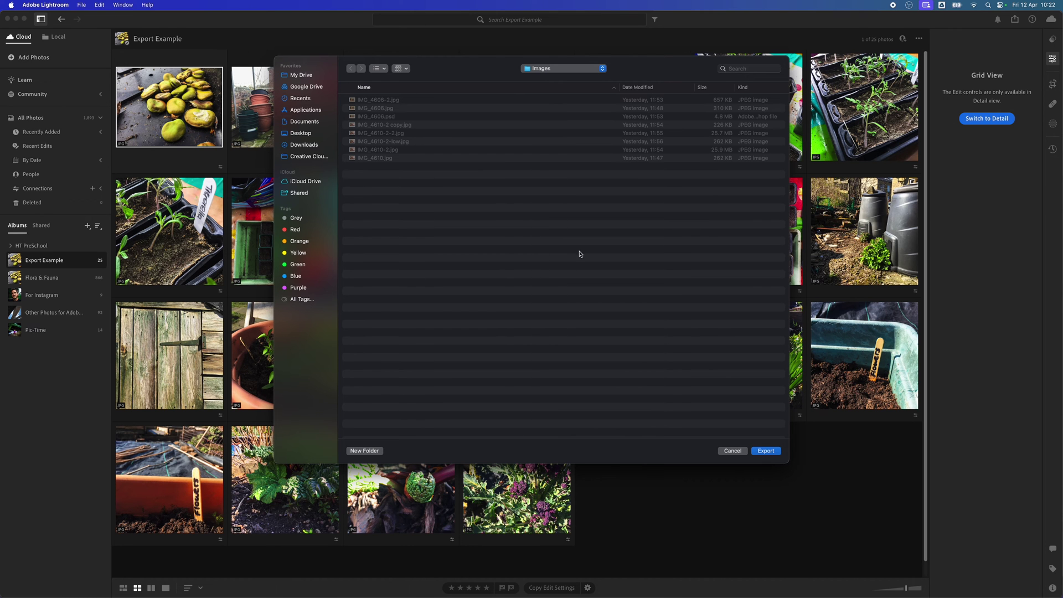
left_click(301, 133)
double_click(376, 135)
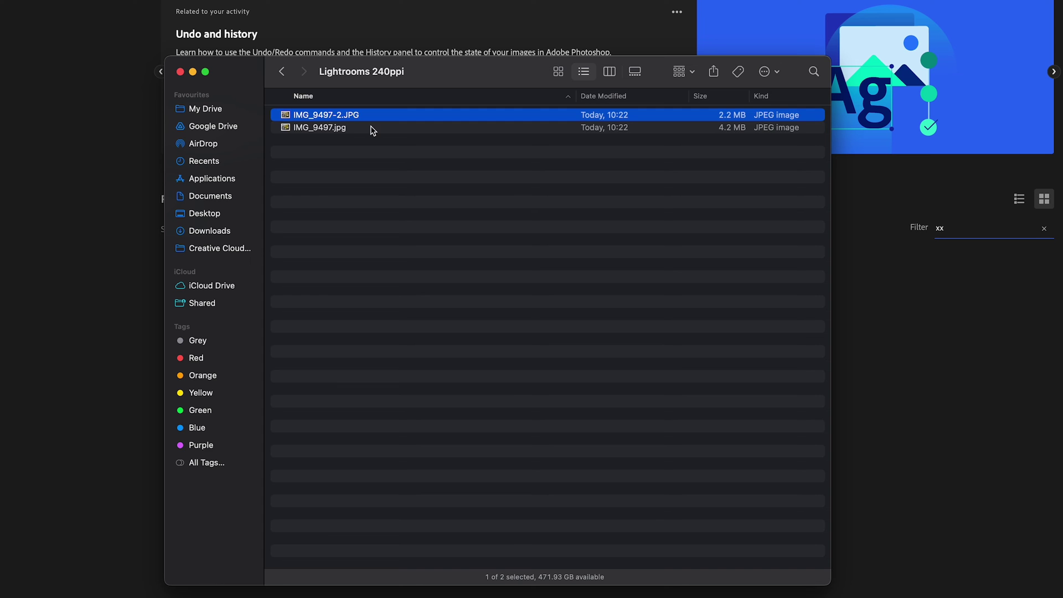
left_click(372, 129)
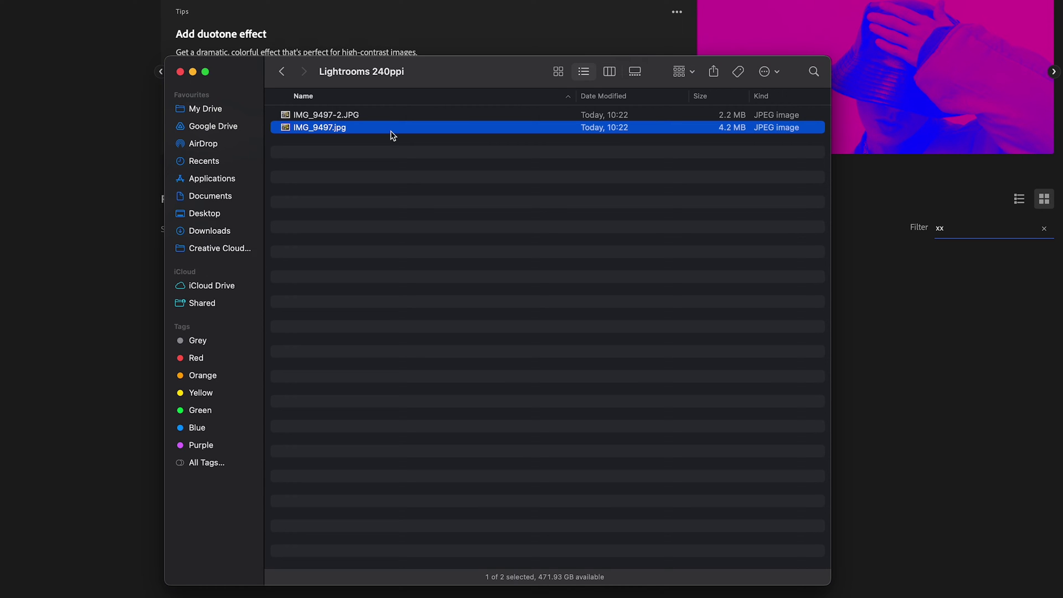
key("space")
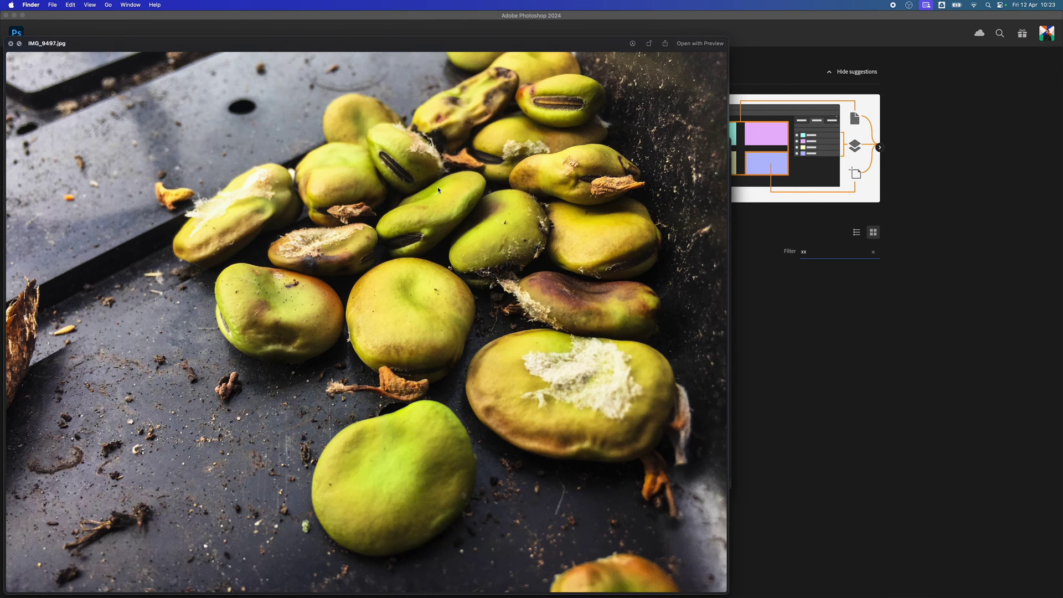
key("space")
left_click(427, 177)
key("space")
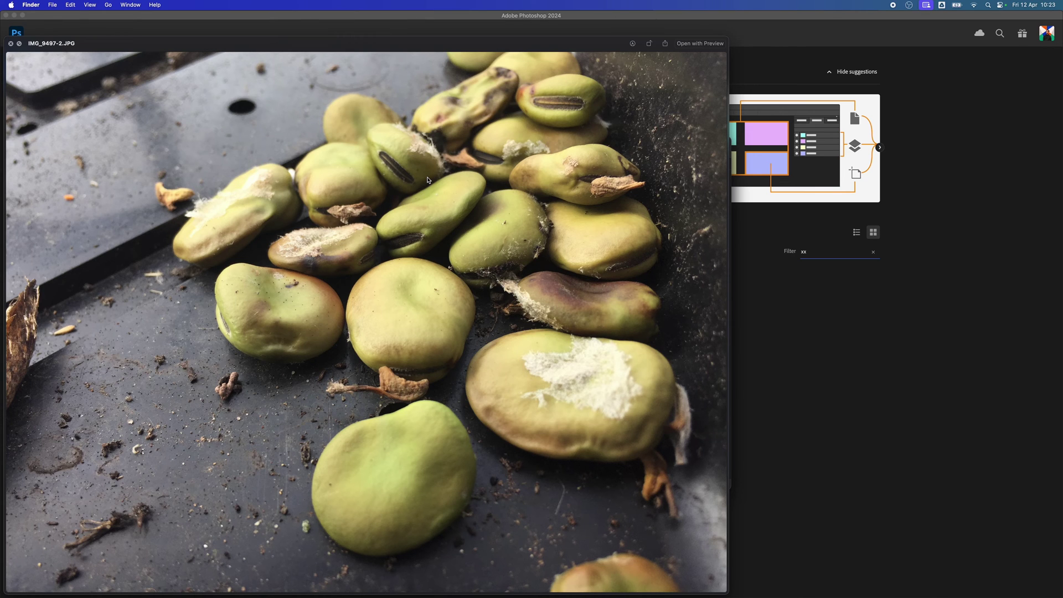
key("space")
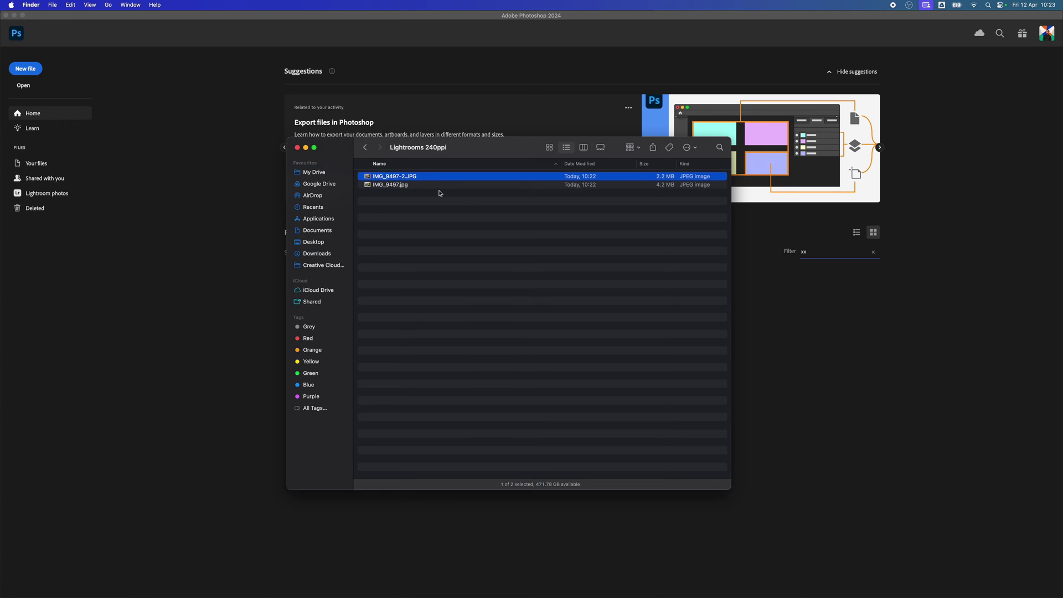
Step: Open IMG_9497.jpg in Adobe Photoshop 2024 from Finder
left_click(438, 186)
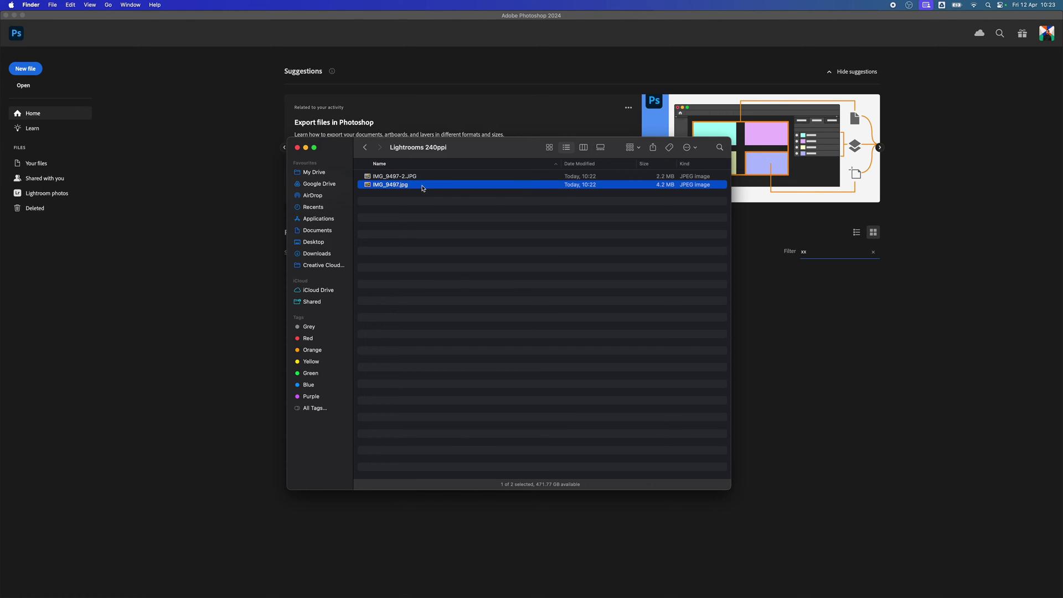
right_click(423, 187)
mouse_move(465, 199)
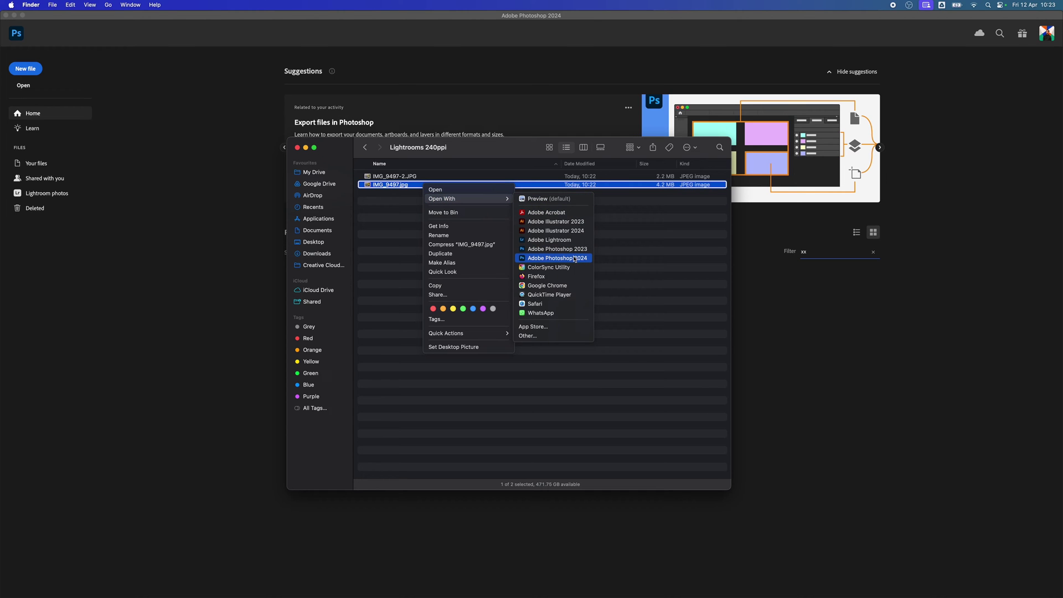
left_click(548, 262)
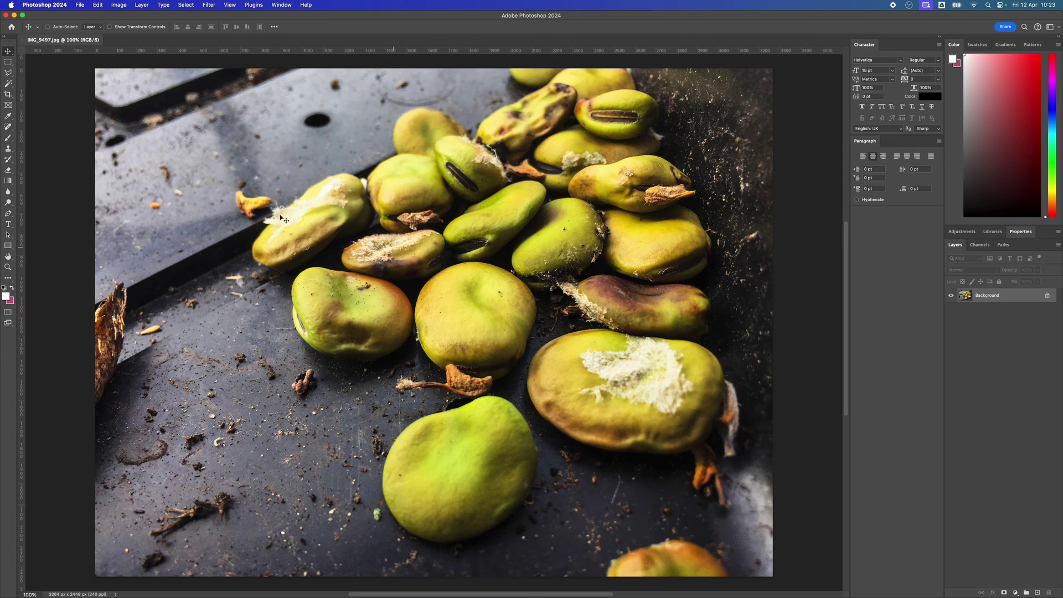
Step: Check in Image Size that IMG_9497.jpg is 3264 × 2448 px at 240 ppi
left_click(119, 4)
left_click(131, 67)
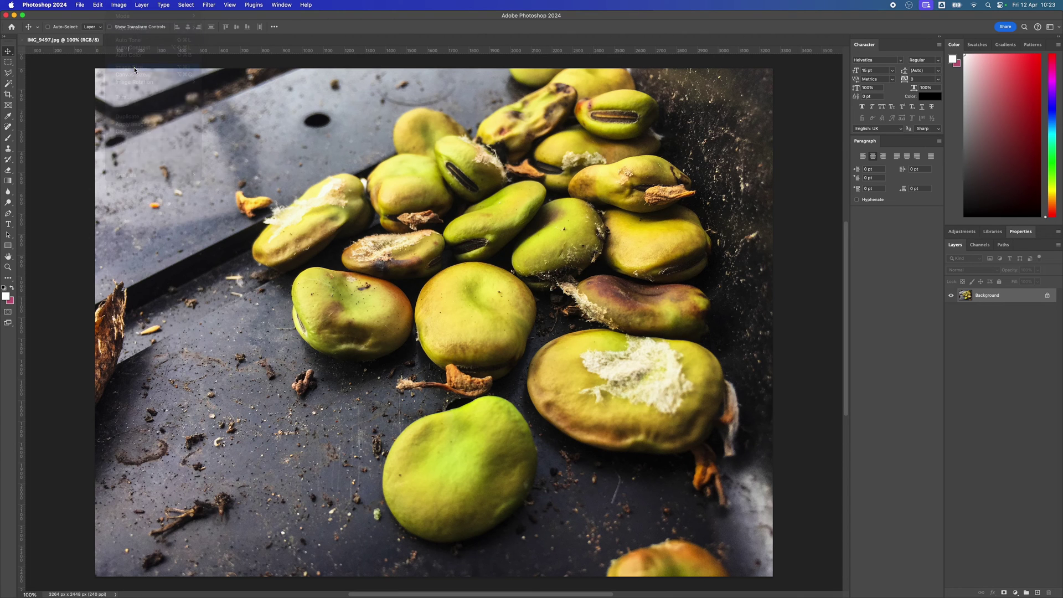
double_click(637, 329)
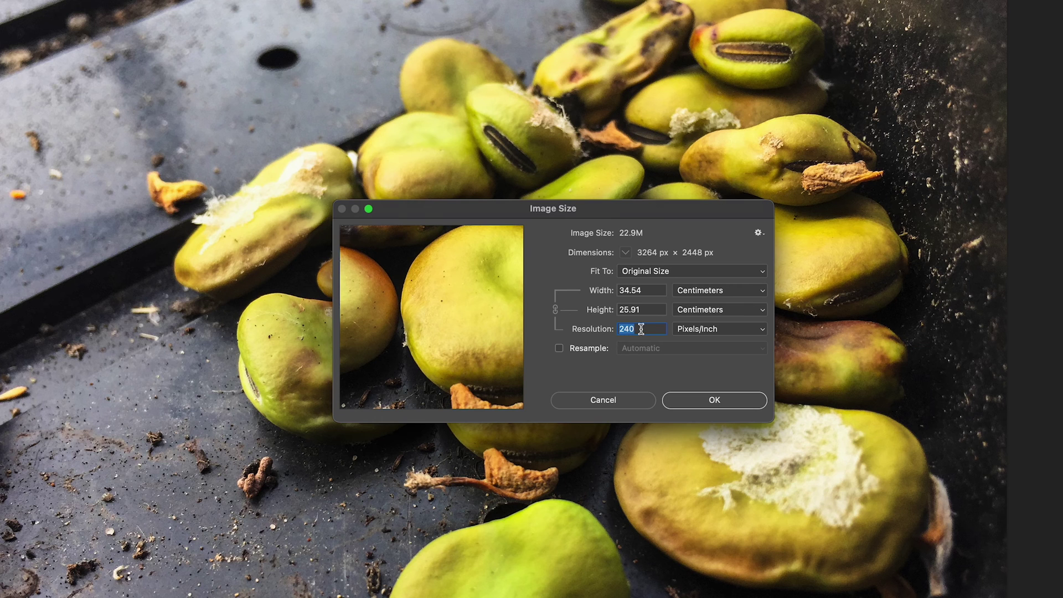
left_click(699, 400)
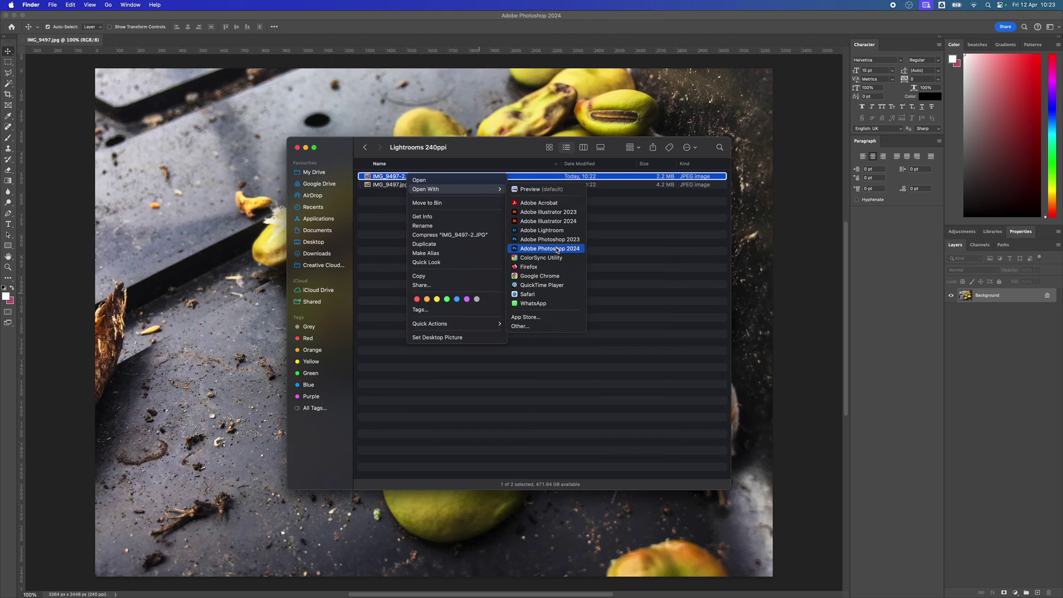
Step: Open IMG_9497-2.JPG through Camera Raw as a second Photoshop document
left_click(557, 249)
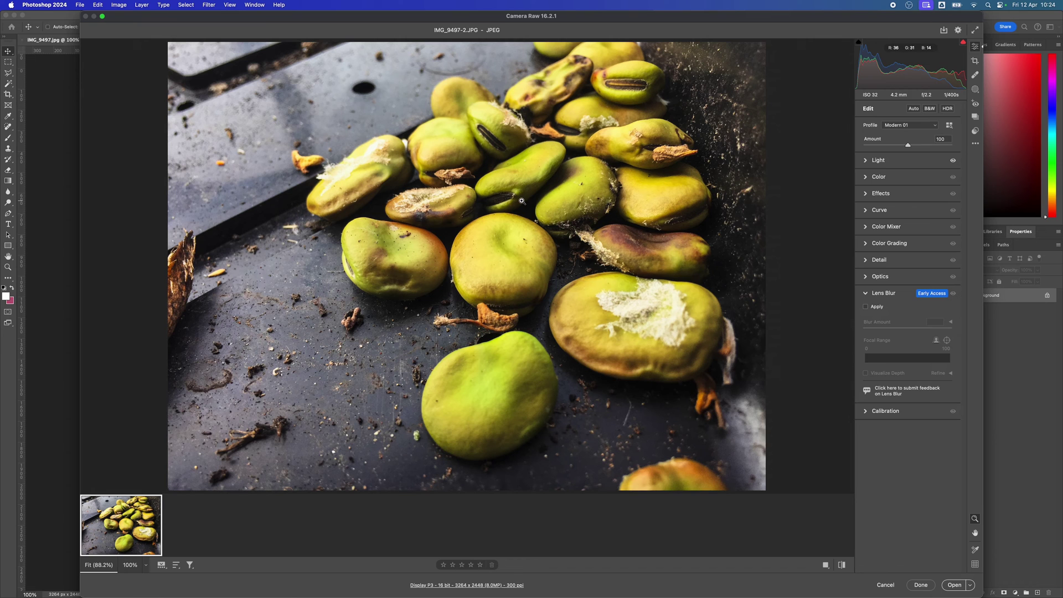
left_click(954, 585)
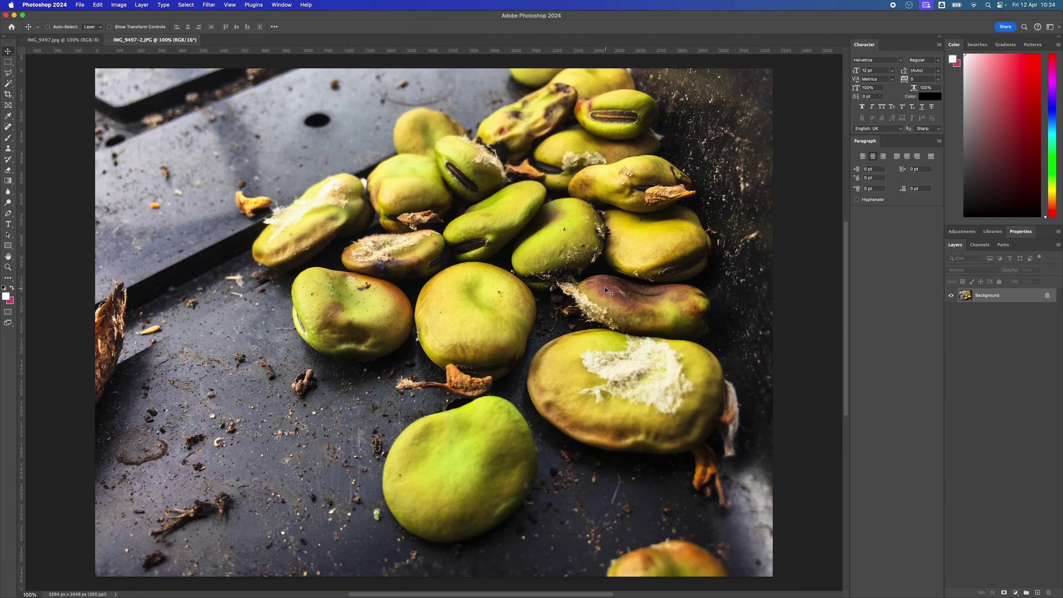
left_click(119, 4)
left_click(141, 67)
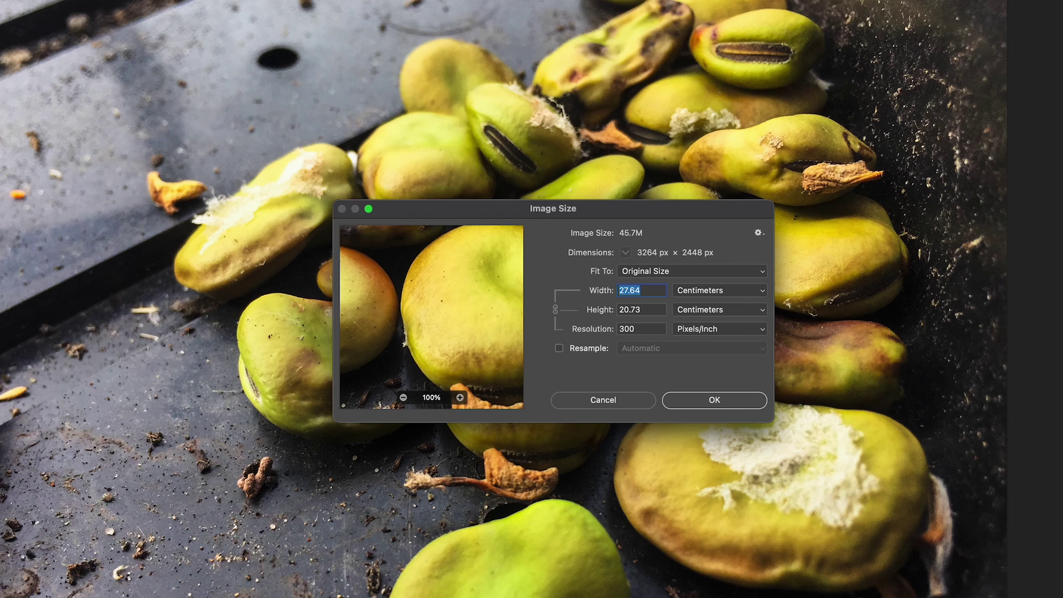
double_click(648, 327)
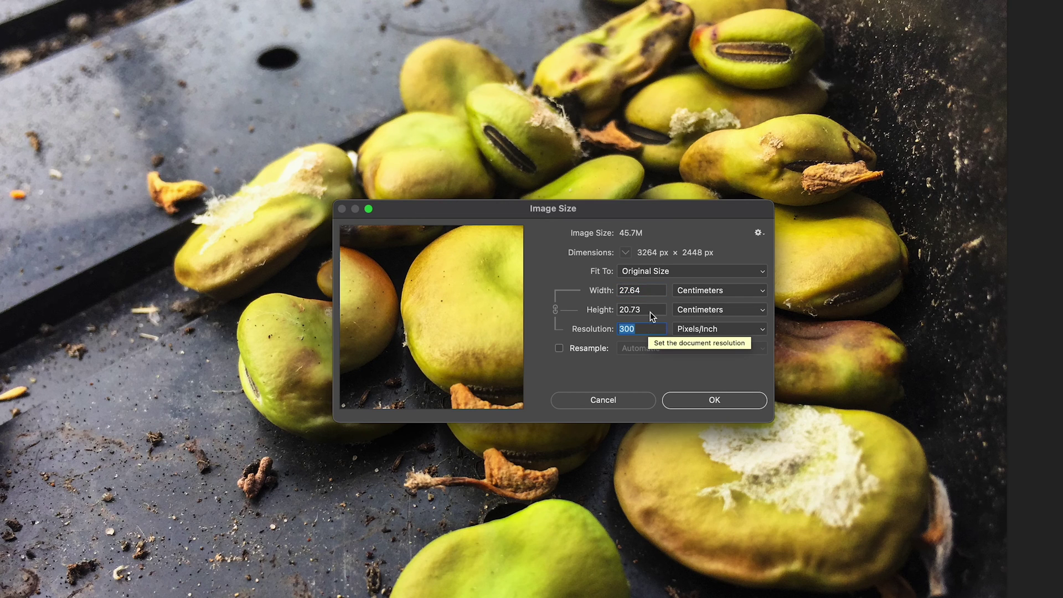
double_click(647, 292)
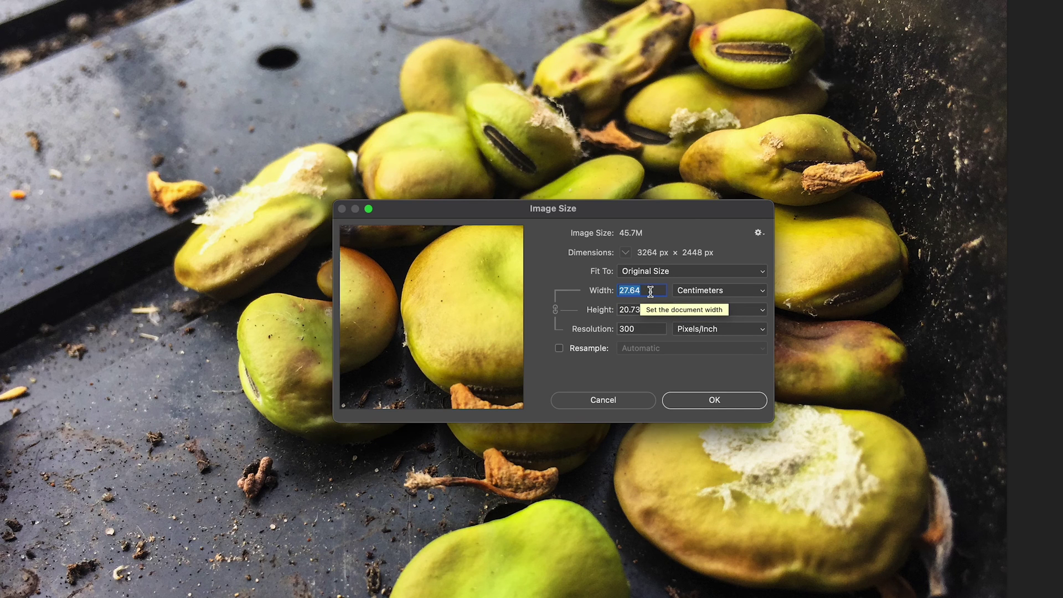
left_click(714, 399)
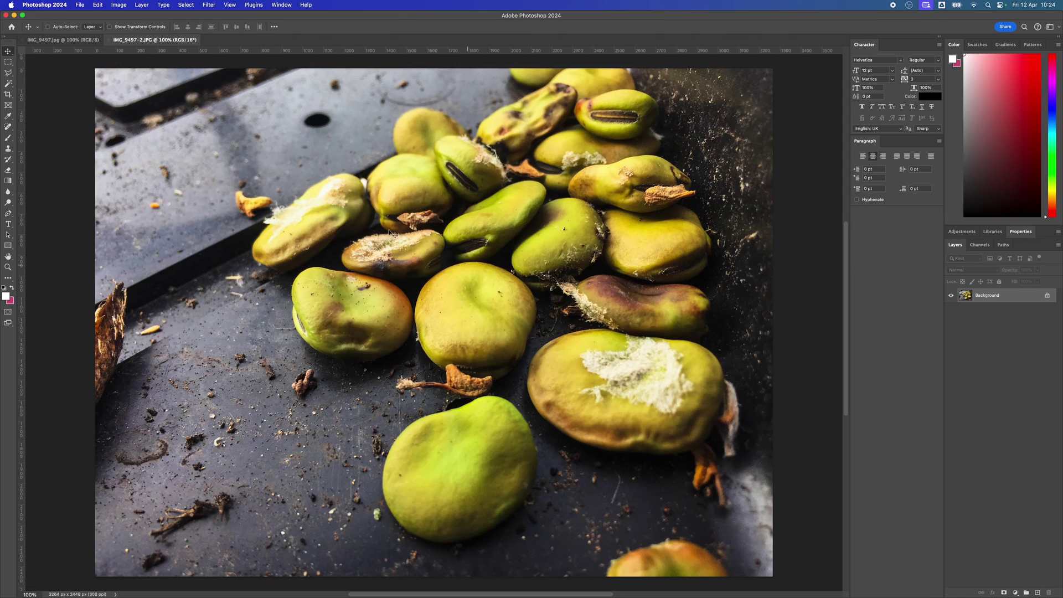
Step: Change IMG_9497.jpg's resolution from 240 to 300 ppi without resampling, giving 27.64 × 20.73 cm
left_click(74, 41)
left_click(142, 4)
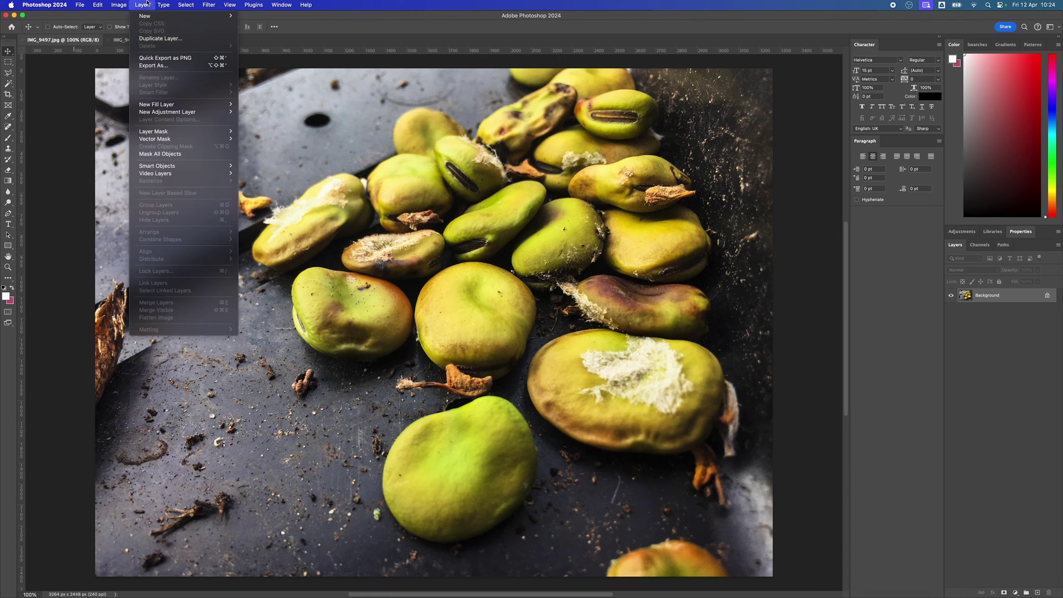
mouse_move(118, 4)
left_click(141, 68)
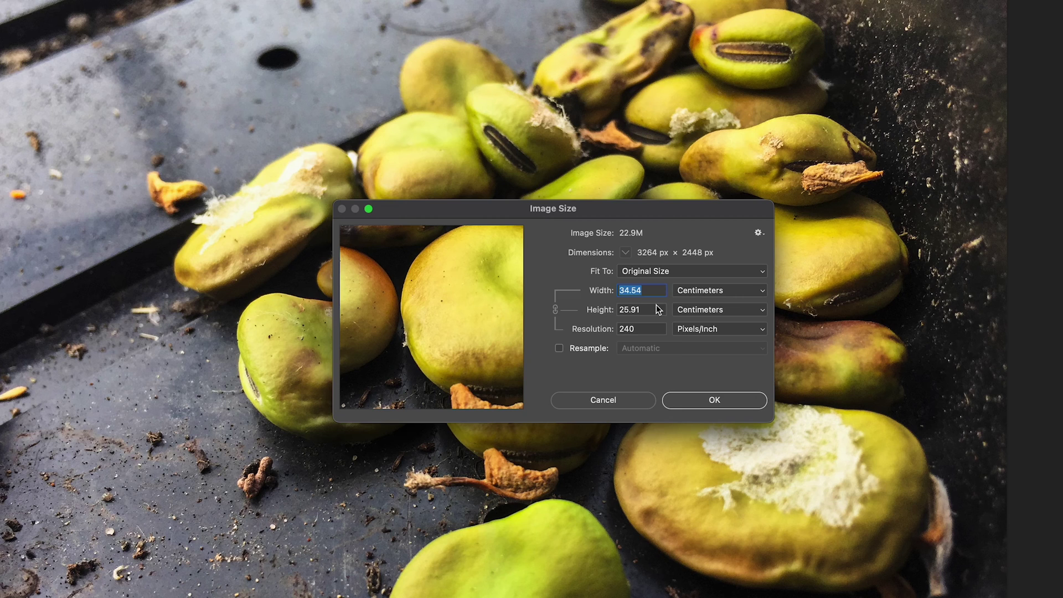
double_click(657, 309)
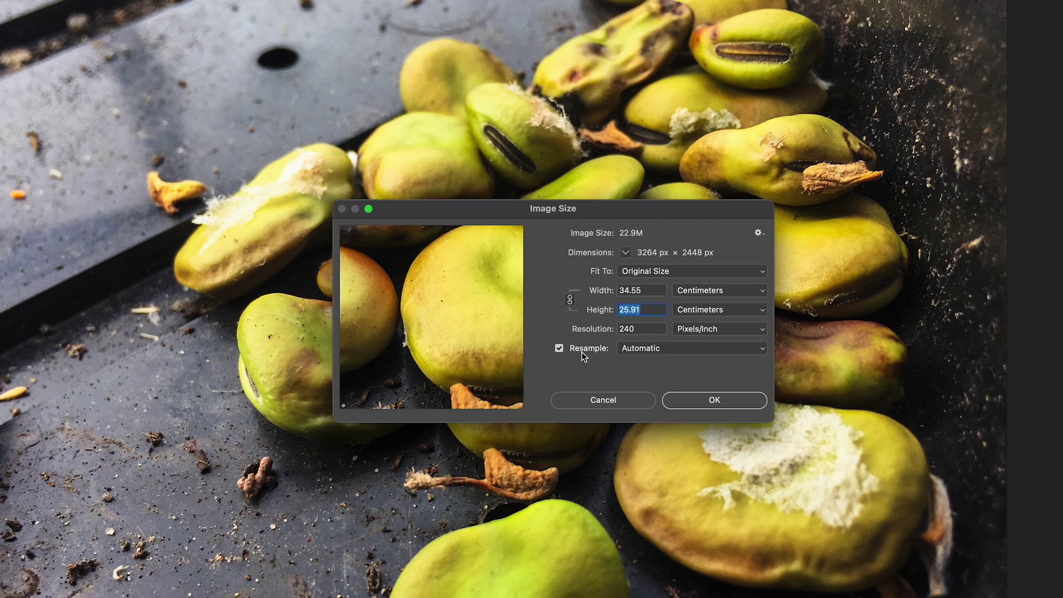
key("shift+Tab")
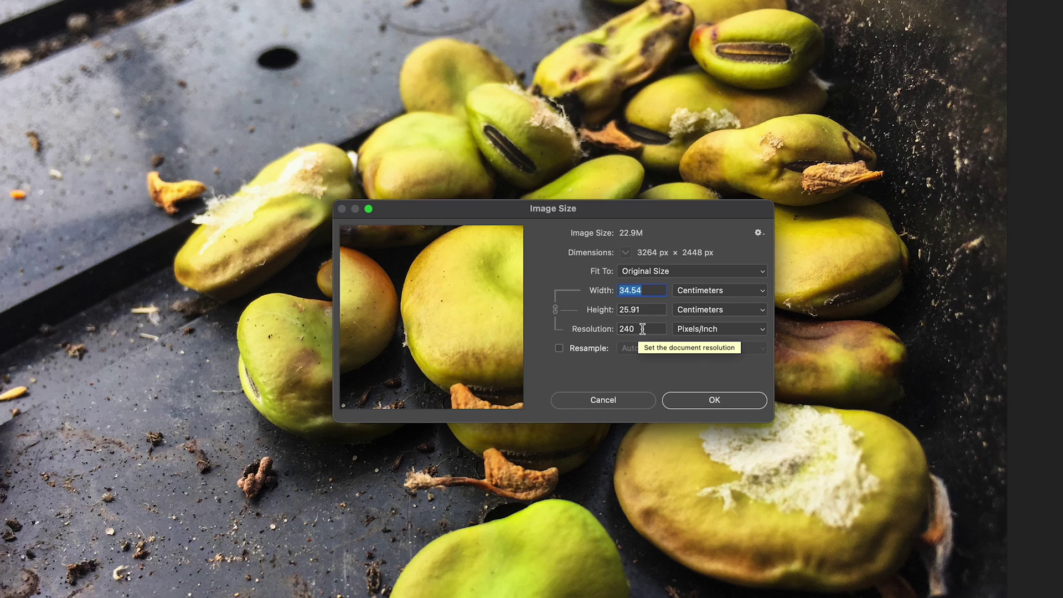
key("Tab")
key("Tab")
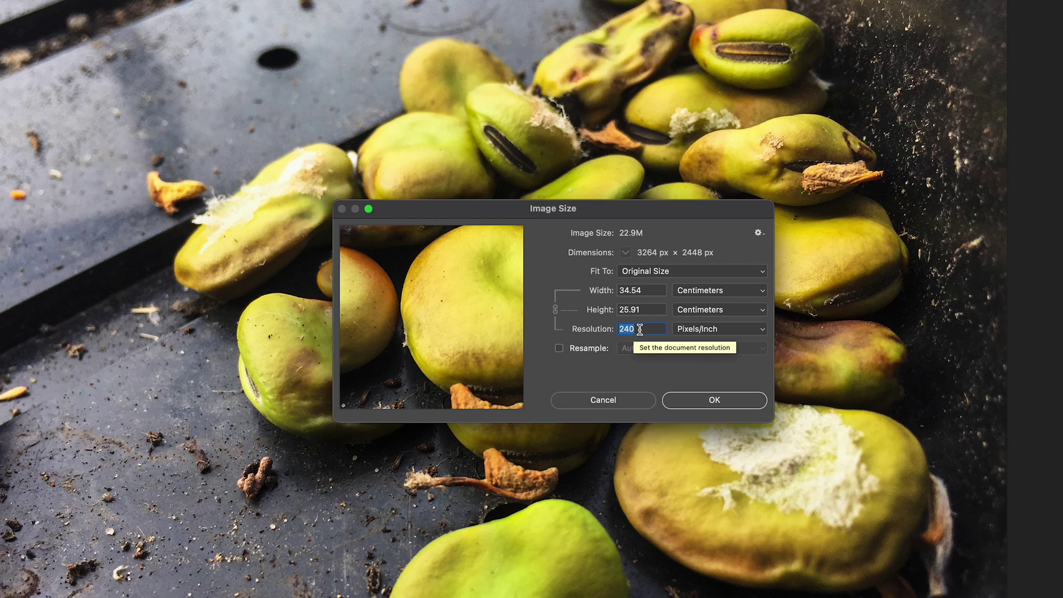
type("300")
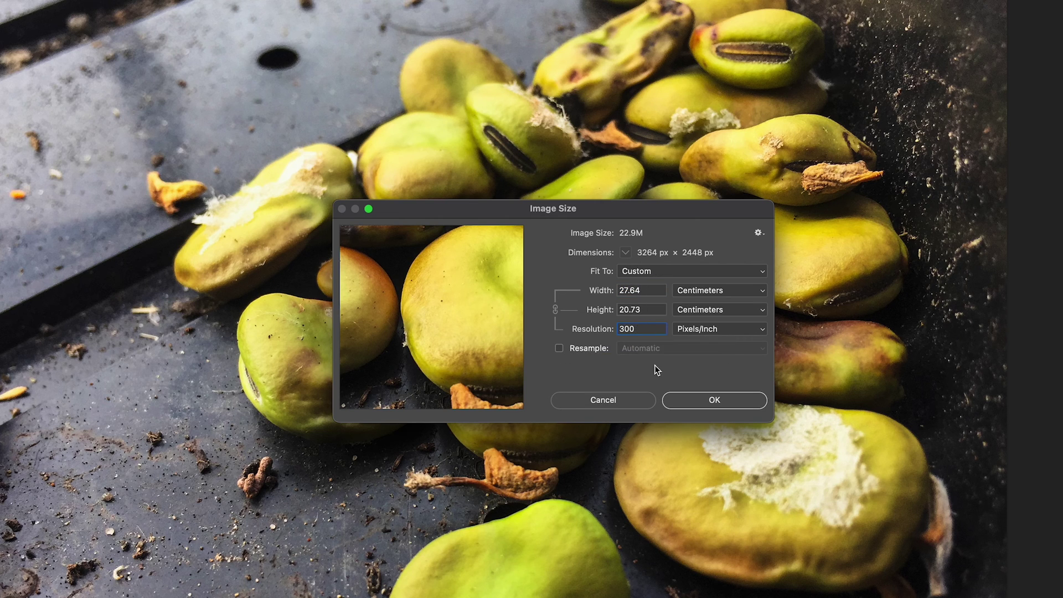
key("super+a")
left_click(705, 400)
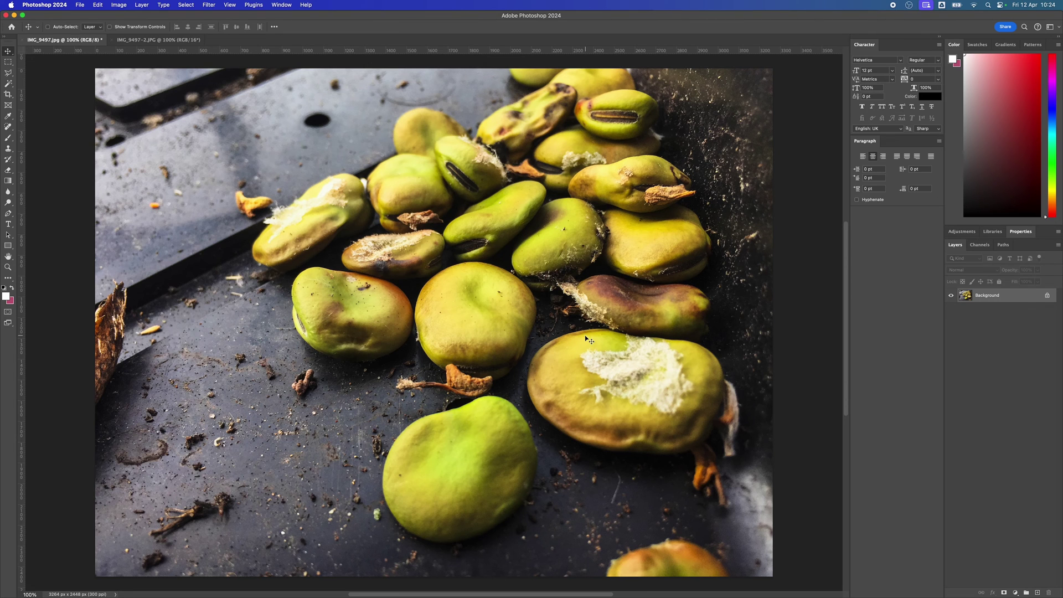
left_click(158, 40)
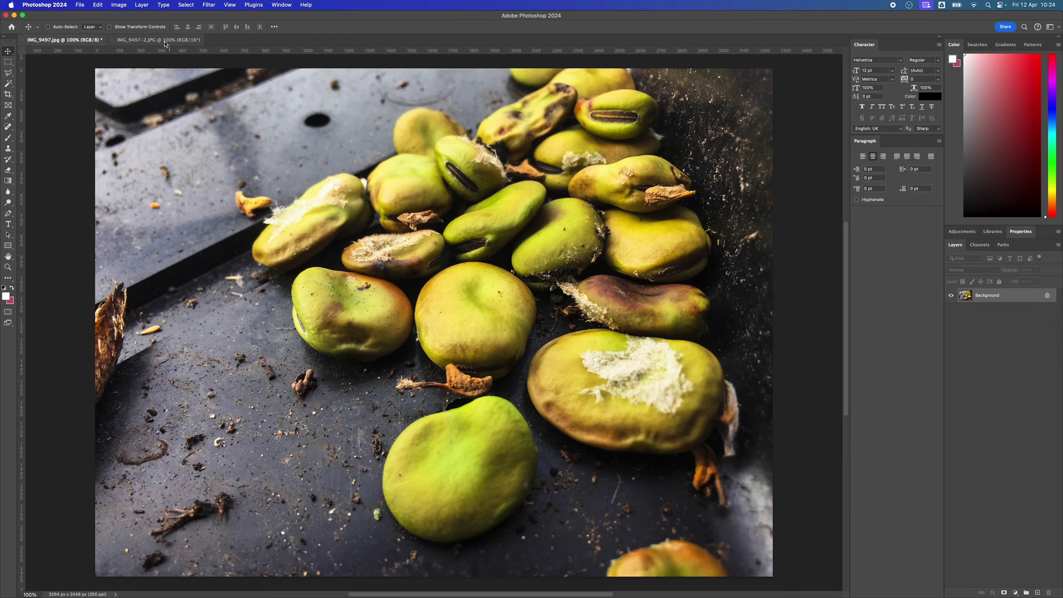
left_click(119, 5)
left_click(157, 75)
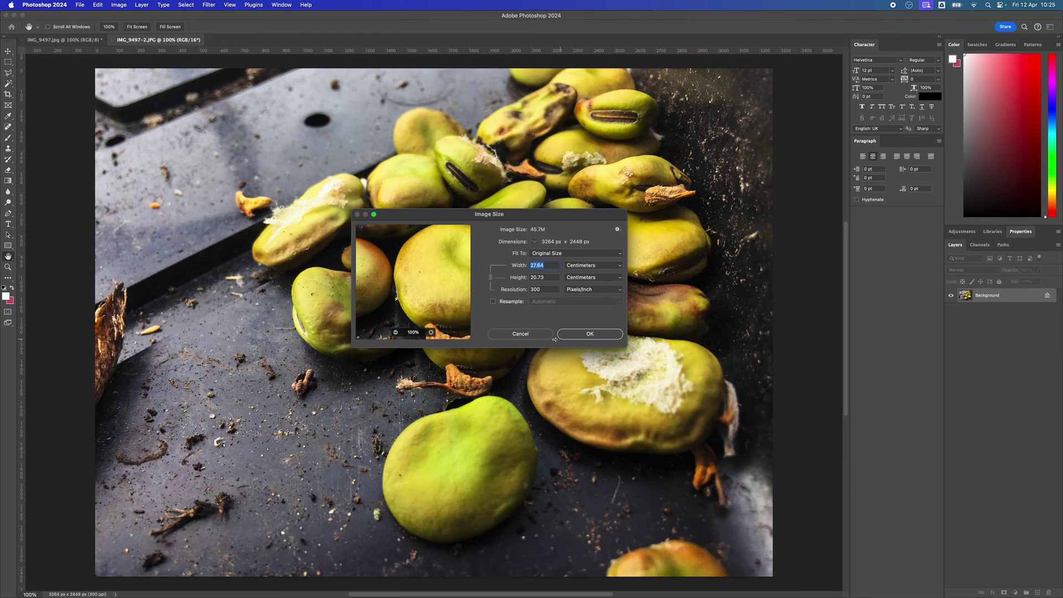
left_click(520, 333)
left_click(64, 40)
left_click(142, 5)
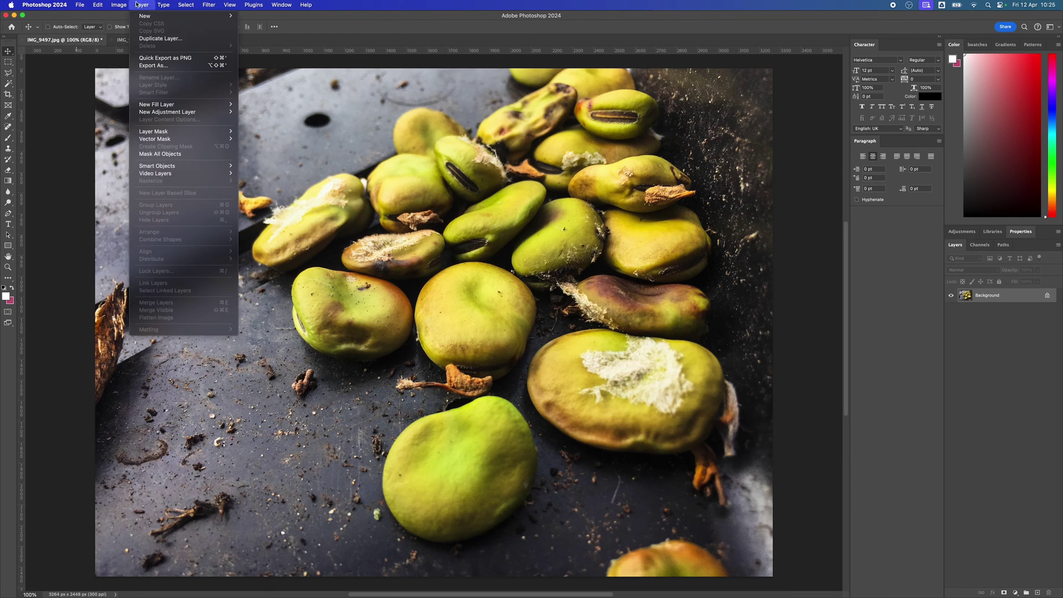